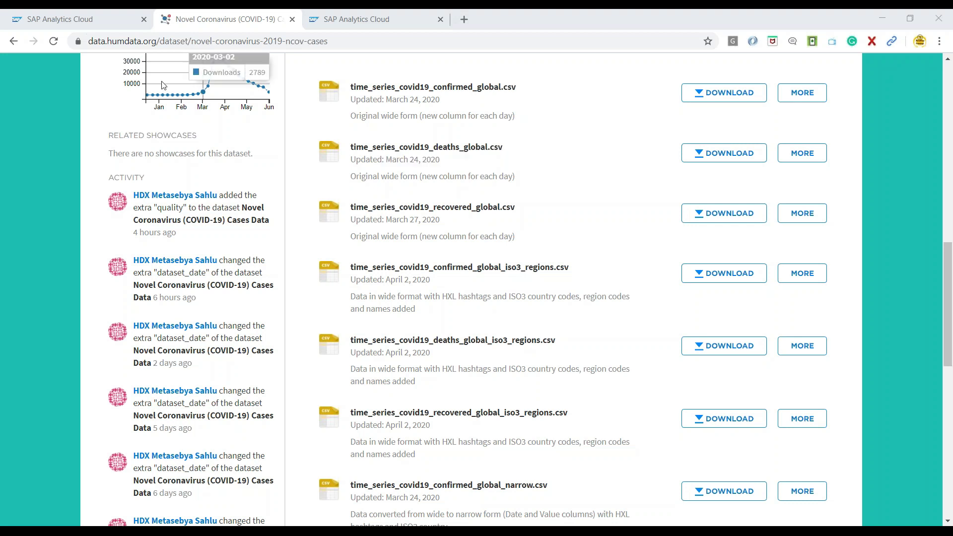
- Open the Demo folder in the file list and start creating a new model there
click(71, 21)
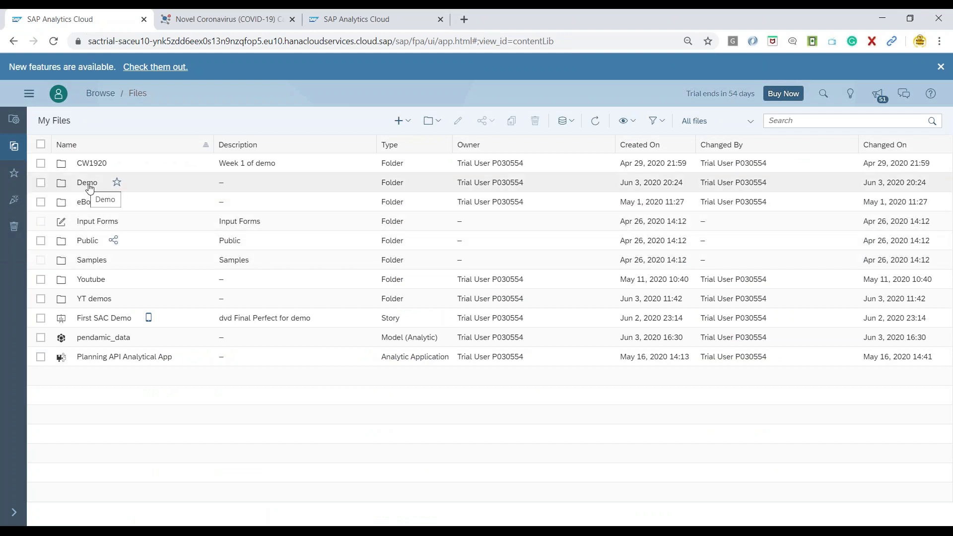
click(87, 183)
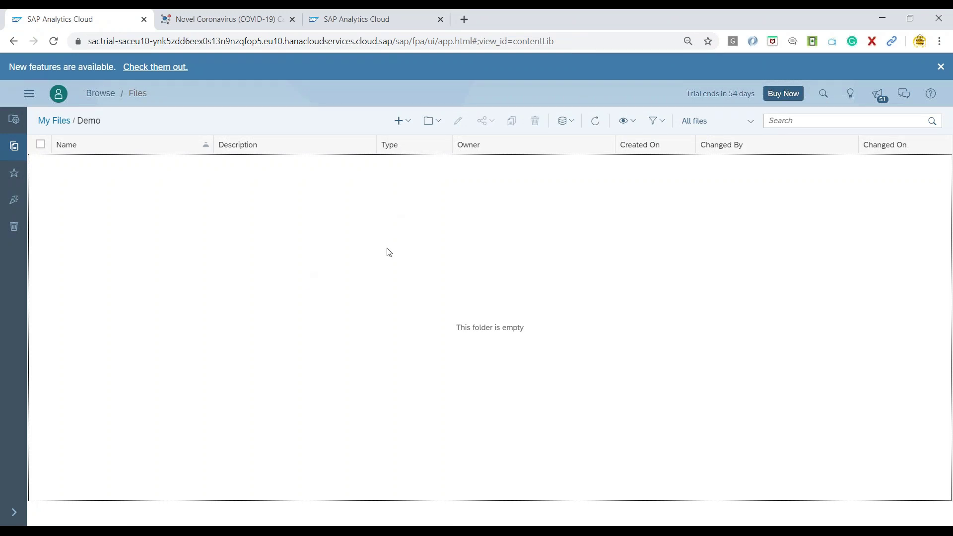
click(407, 123)
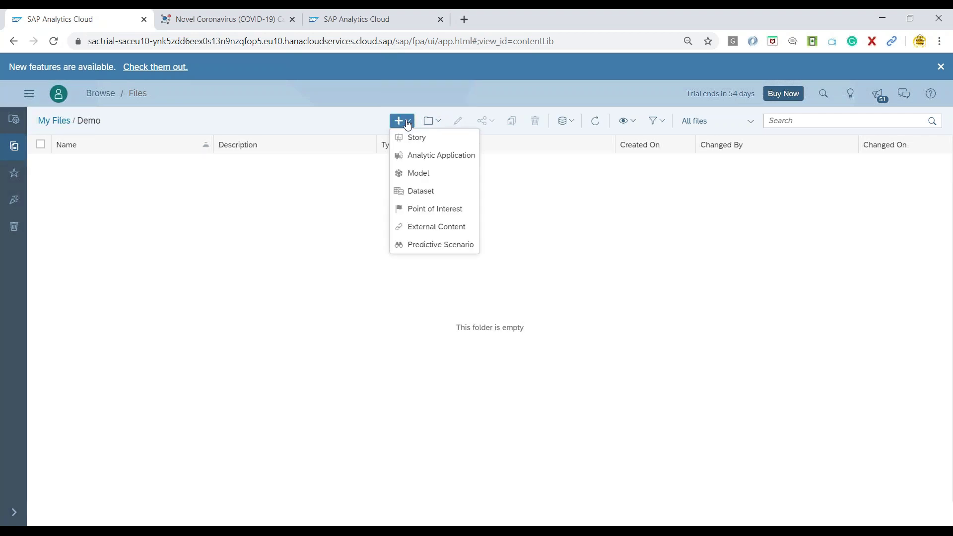
click(425, 178)
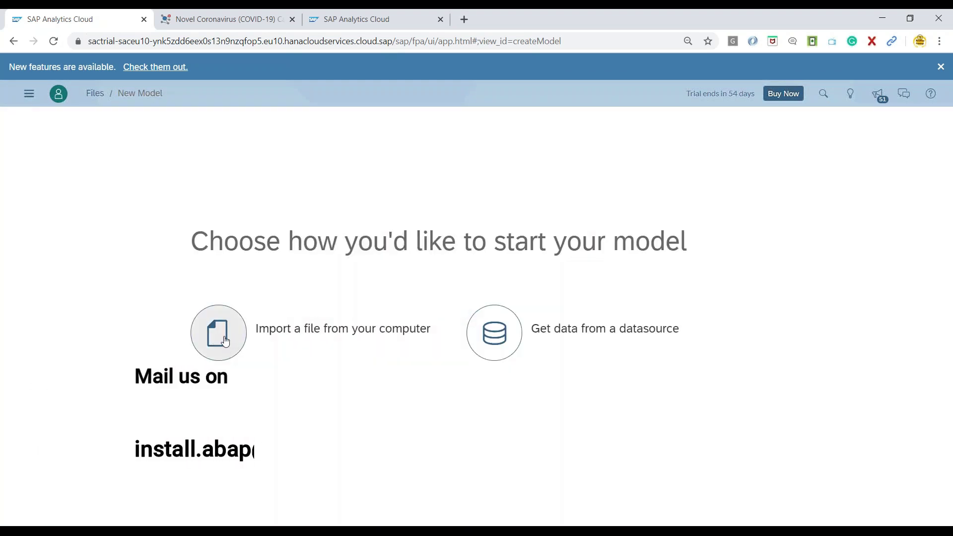
- Import pendamic_data.xlsx from the computer, keeping sheet 'pendamic' with first-row headers
click(225, 342)
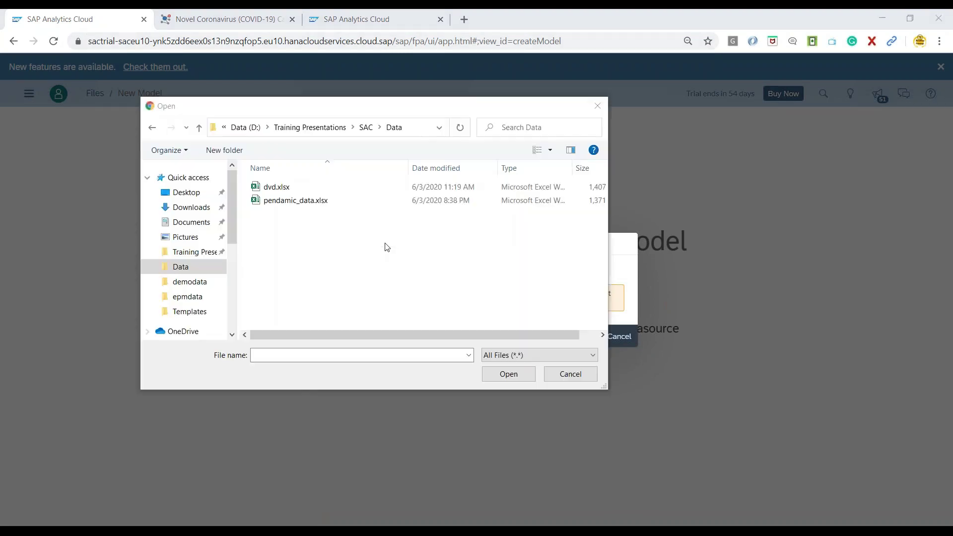
click(285, 201)
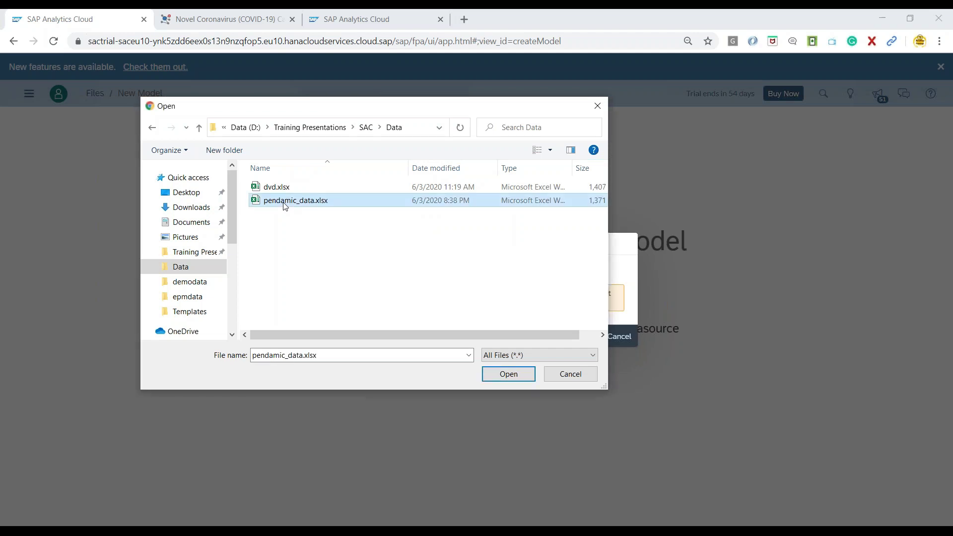
click(509, 375)
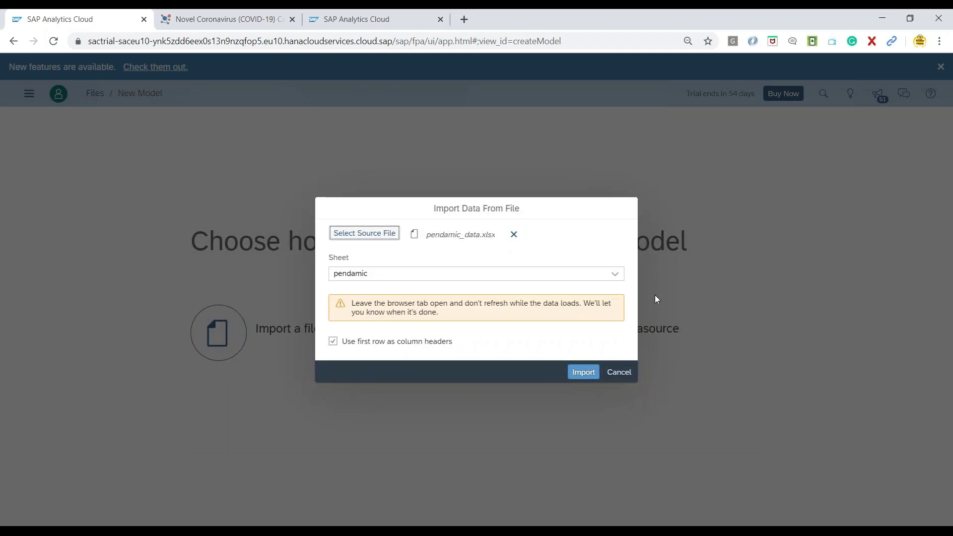
click(616, 274)
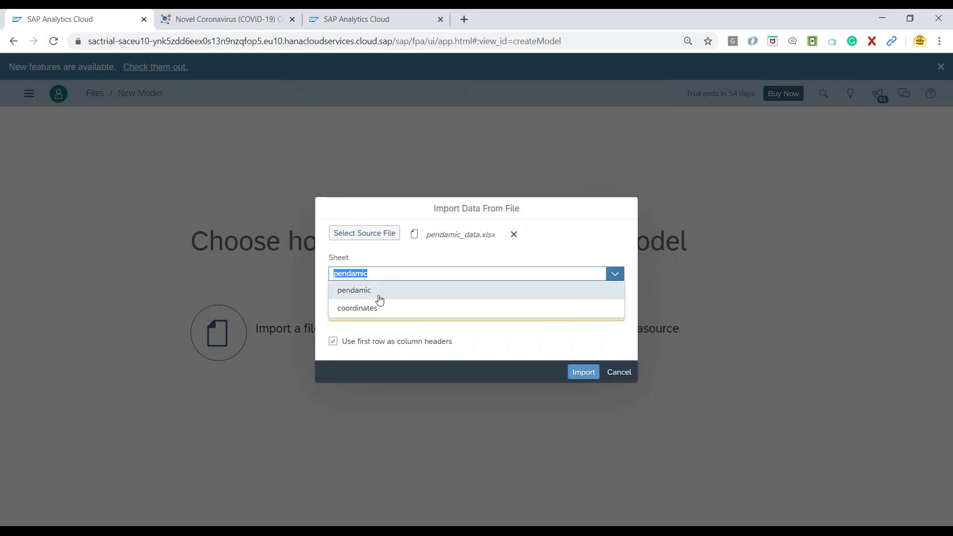
click(377, 293)
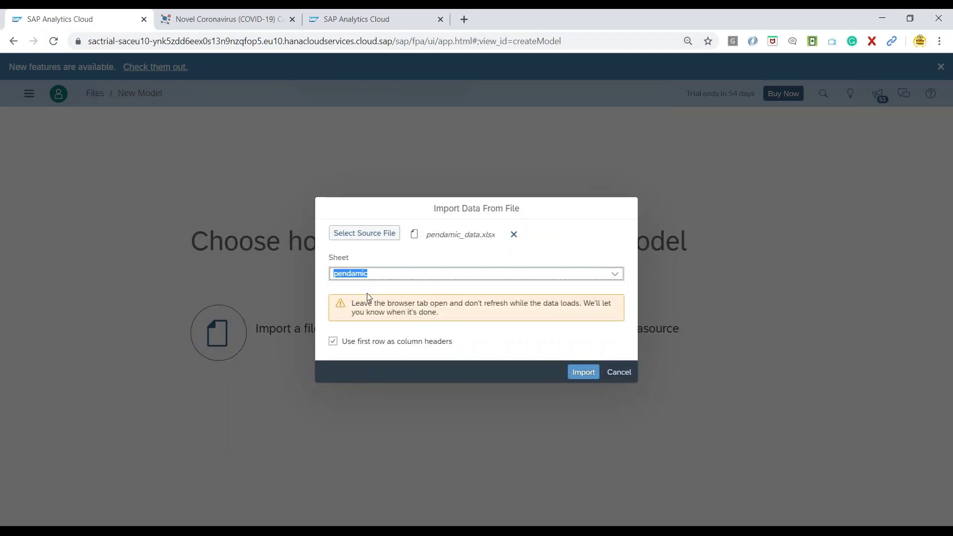
click(586, 373)
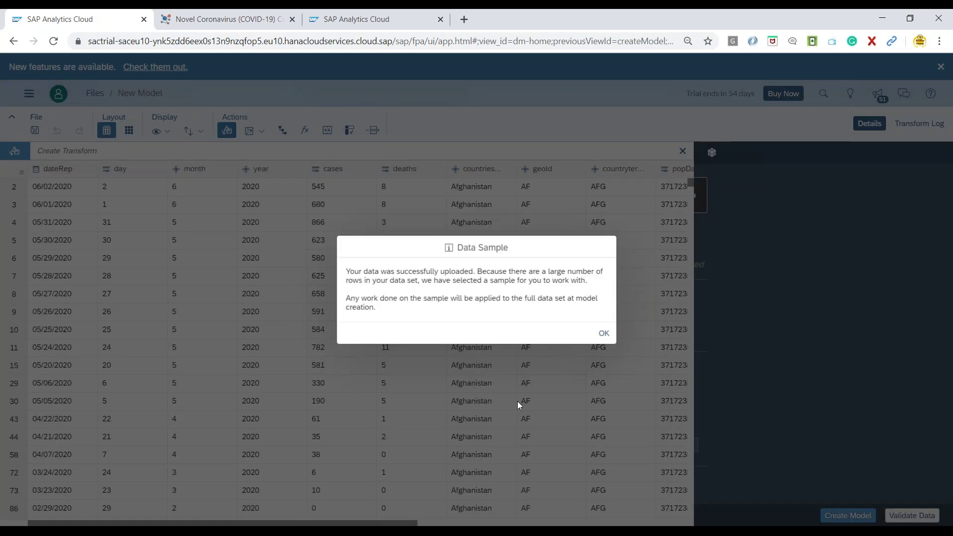
- Dismiss the Data Sample notice and scroll the grid right to the lat and lng columns
click(606, 334)
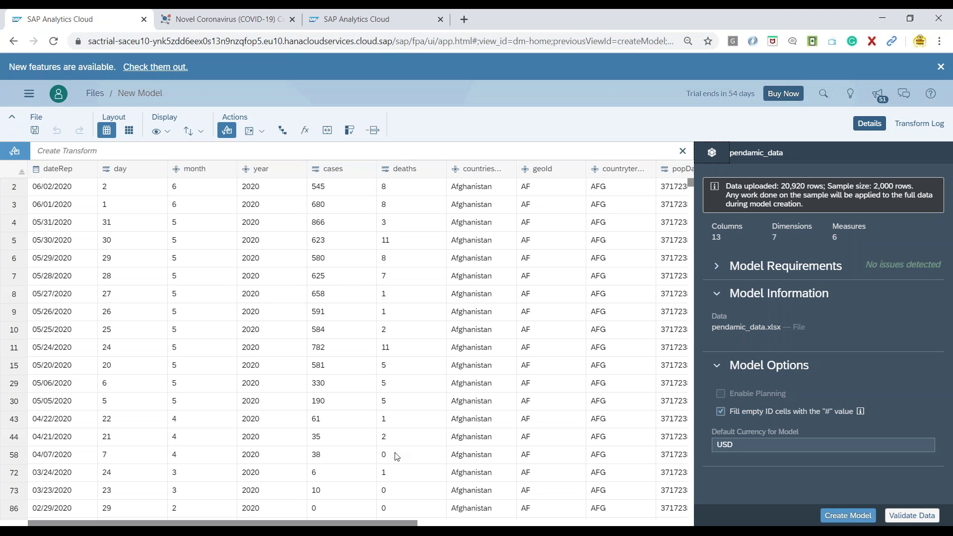
drag(386, 524, 612, 518)
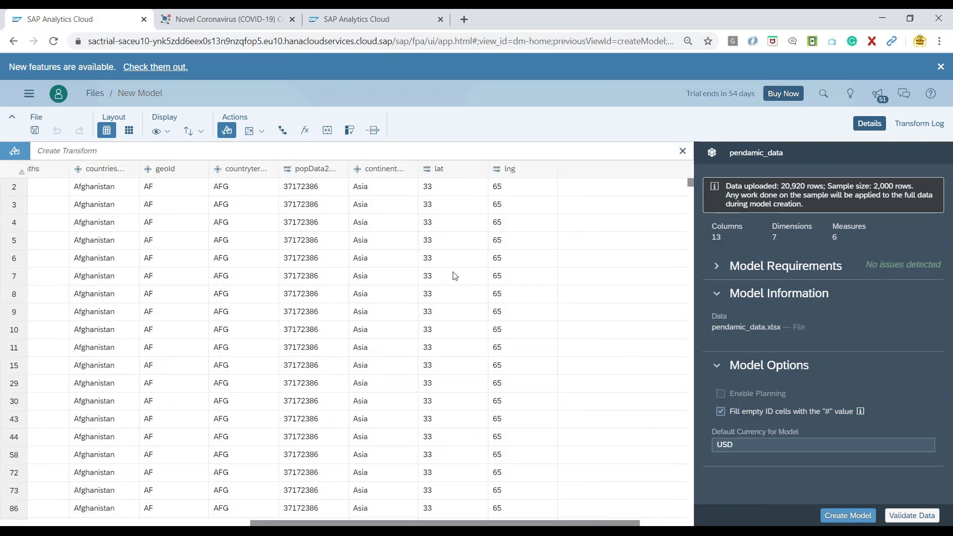
- Geo-enrich lat and lng into a 'Coordinates' dimension, longitude lng, location ID countriesAndTerritories
click(461, 170)
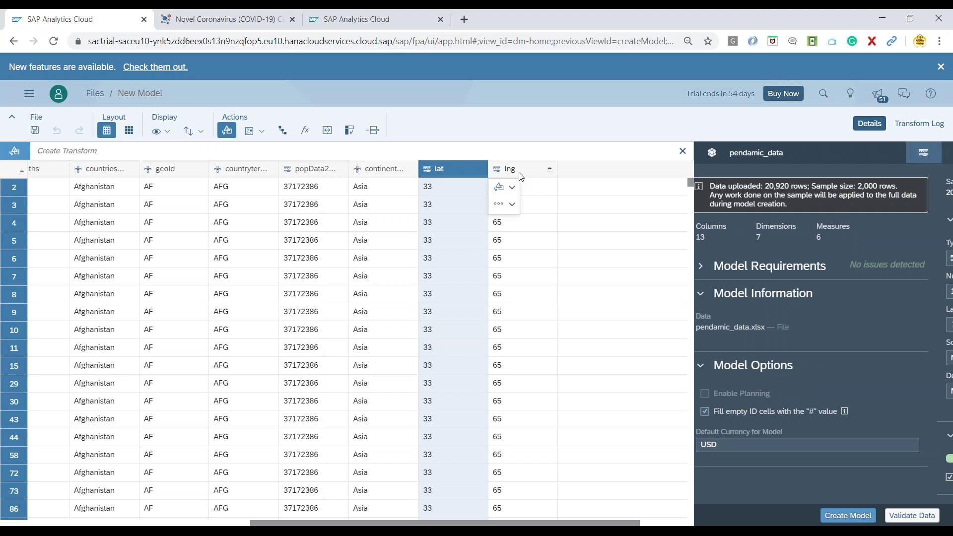
ctrl+click(507, 170)
click(253, 131)
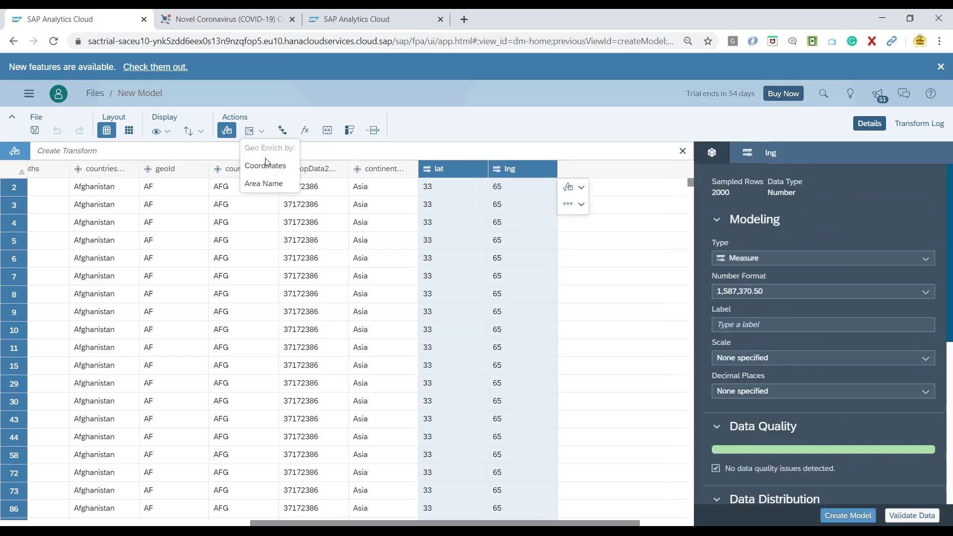
click(275, 170)
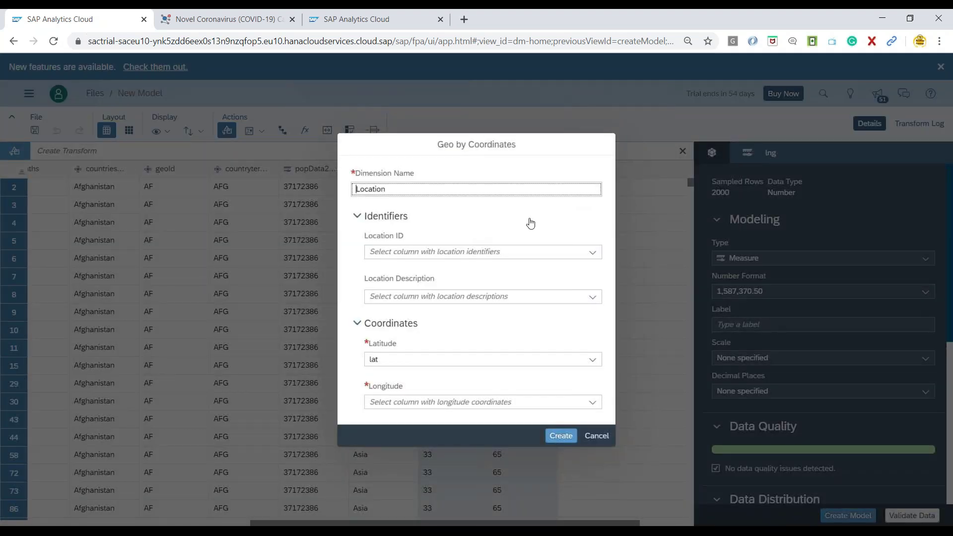
click(393, 191)
double_click(394, 191)
text(Coordinates)
click(593, 403)
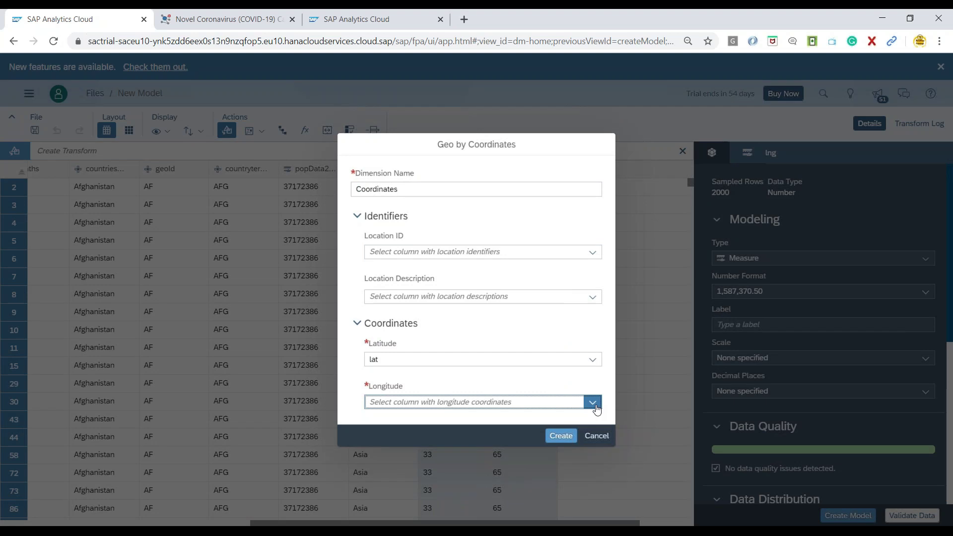
click(508, 388)
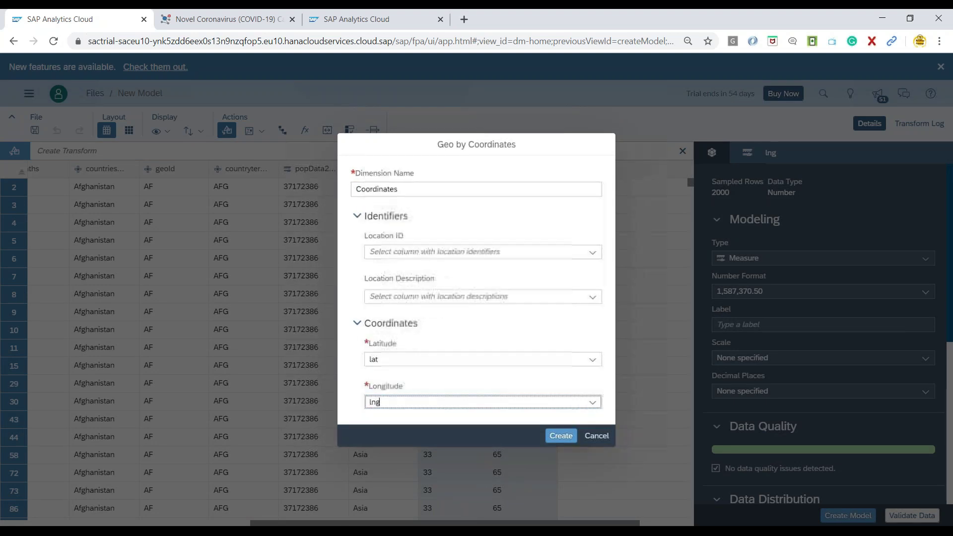
click(594, 252)
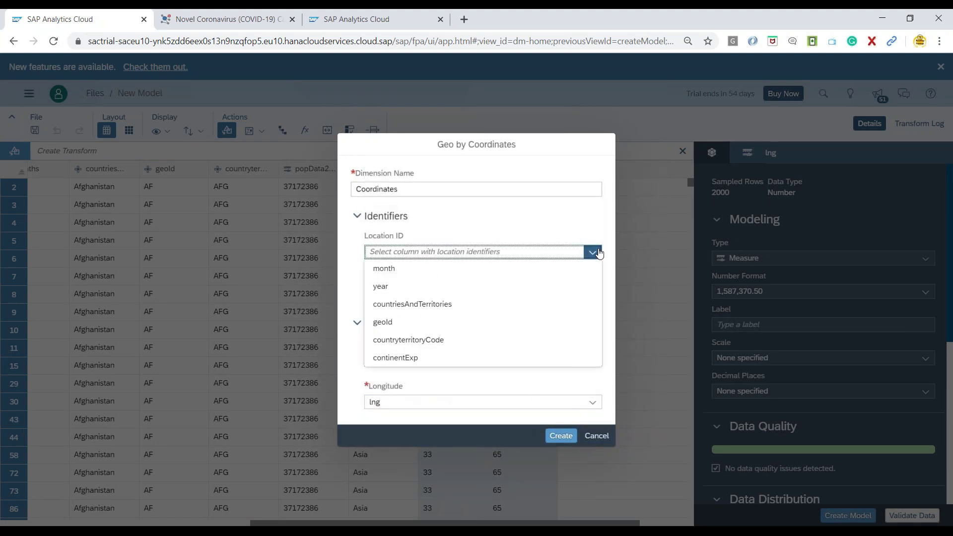
click(430, 304)
click(559, 437)
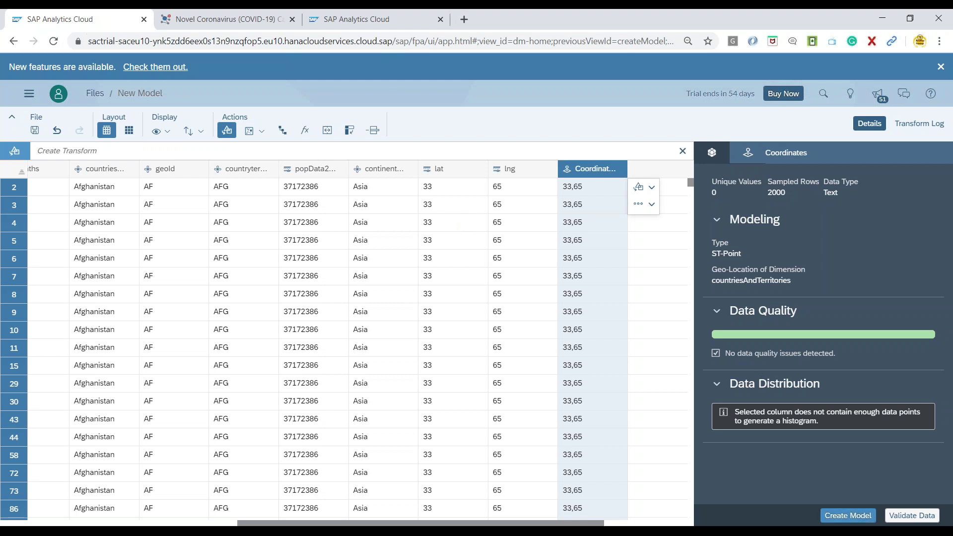
- Create the model and save it as pendamic_data in the Demo folder
click(848, 516)
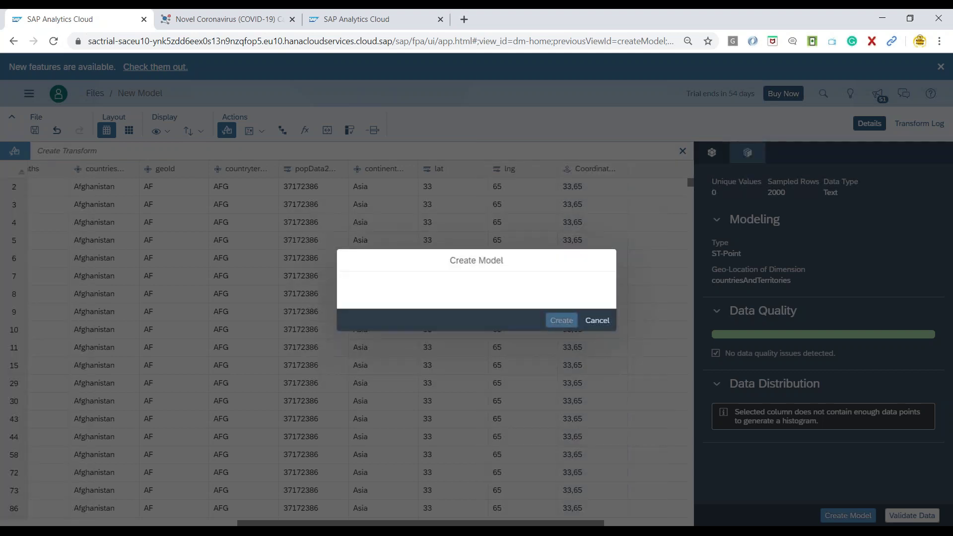
click(560, 325)
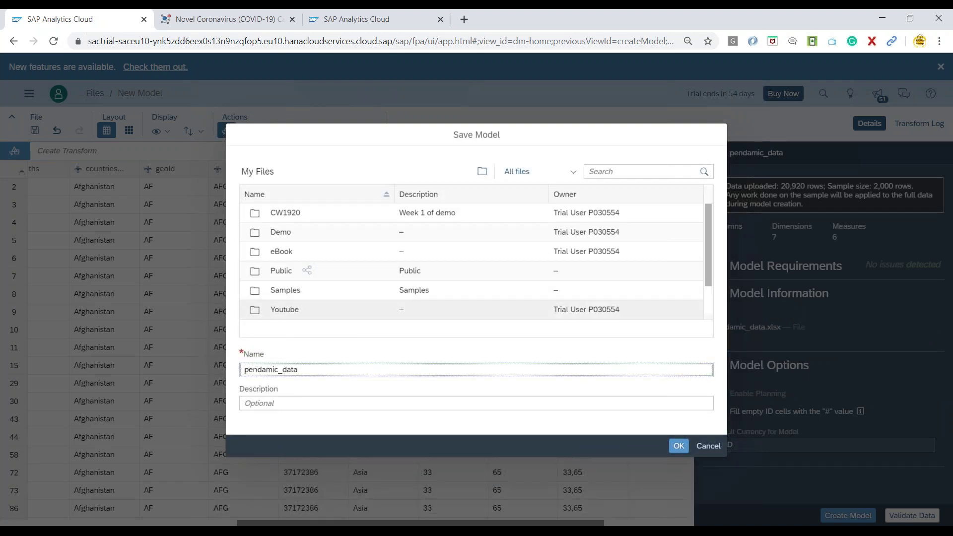
click(278, 235)
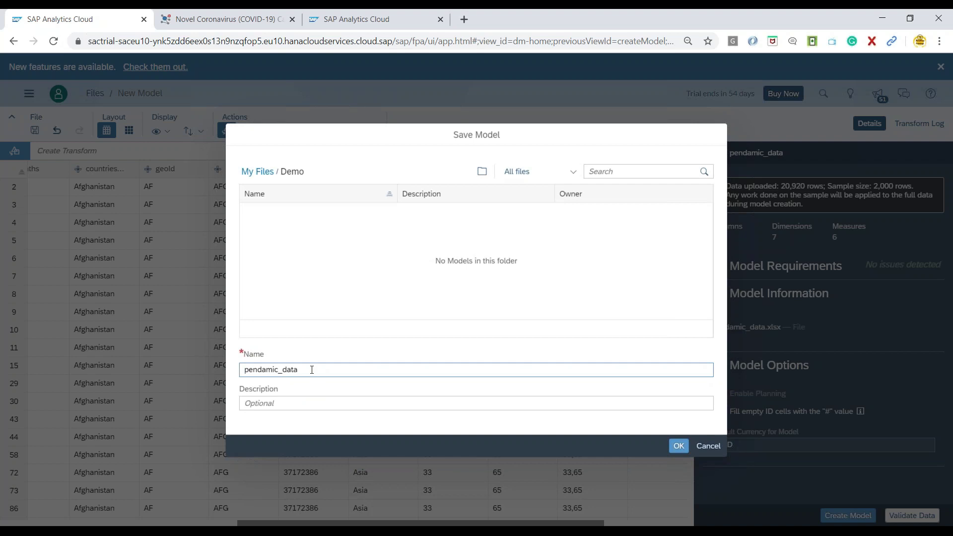
click(678, 446)
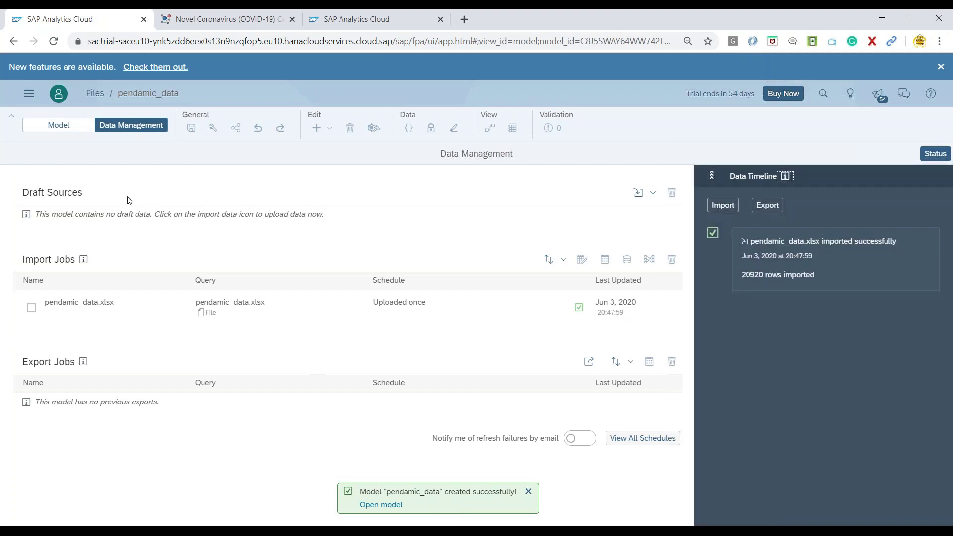
- Open pendamic_data, review the Account dimension's six measures, then return to the dimension overview
click(70, 125)
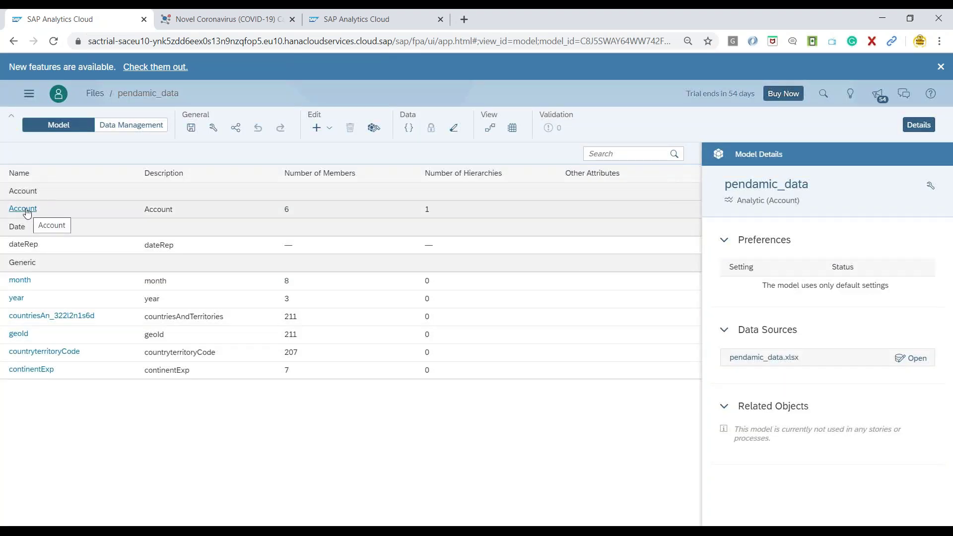
click(26, 213)
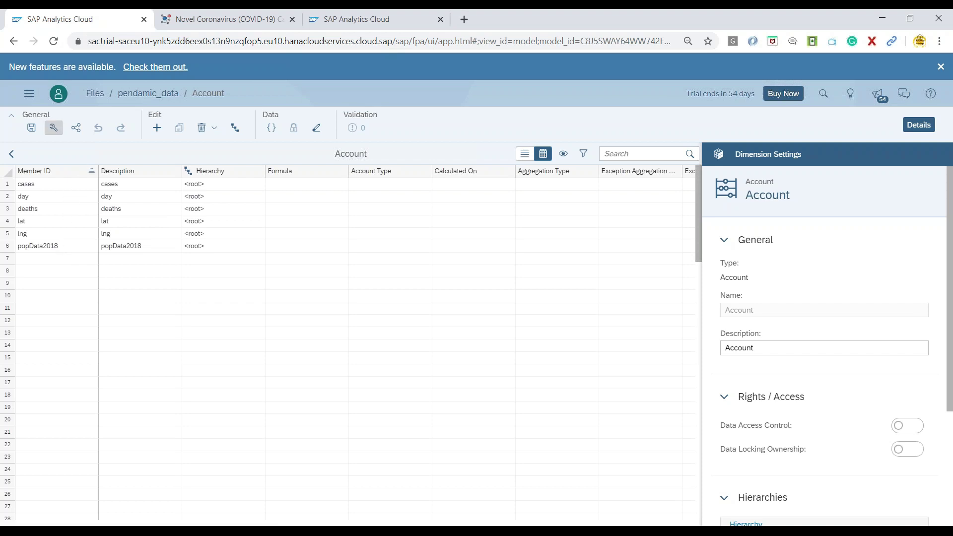
click(162, 94)
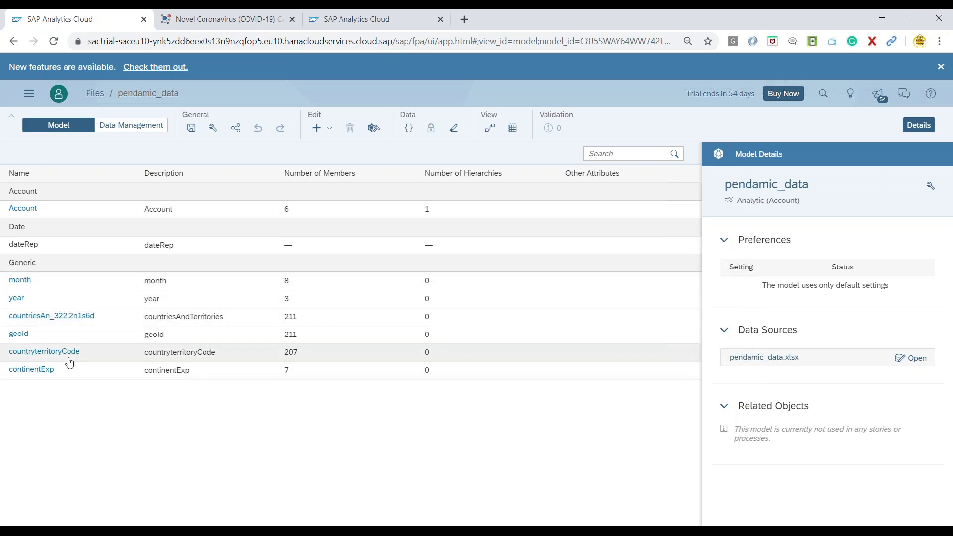
click(137, 128)
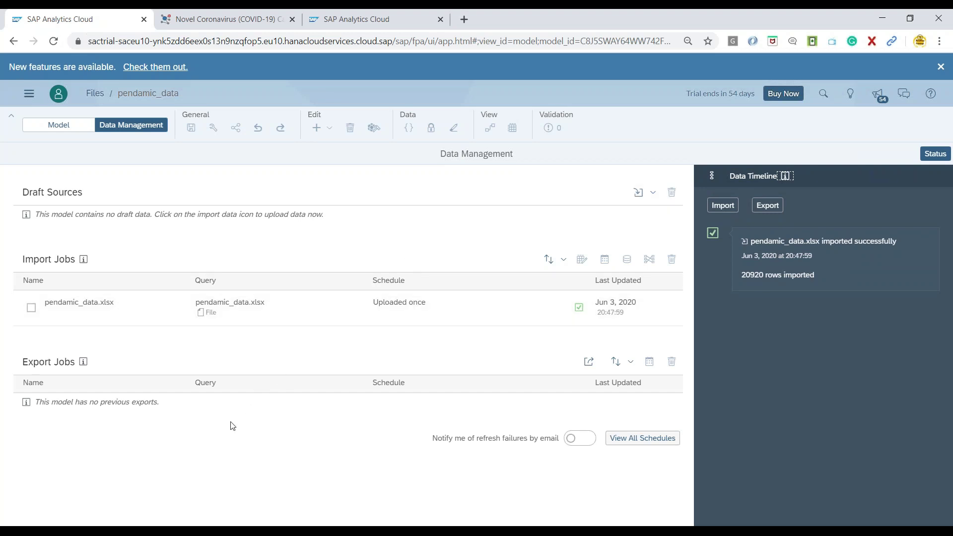
click(79, 125)
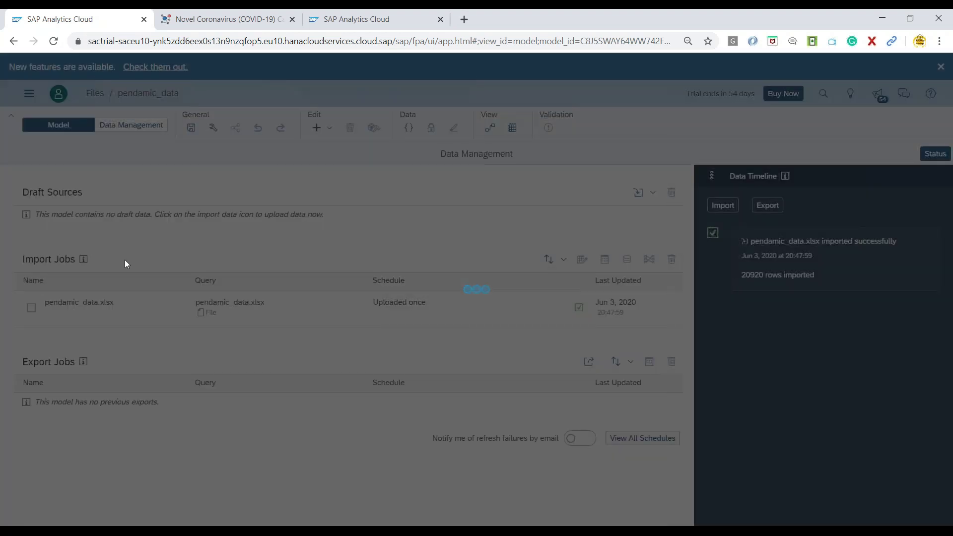